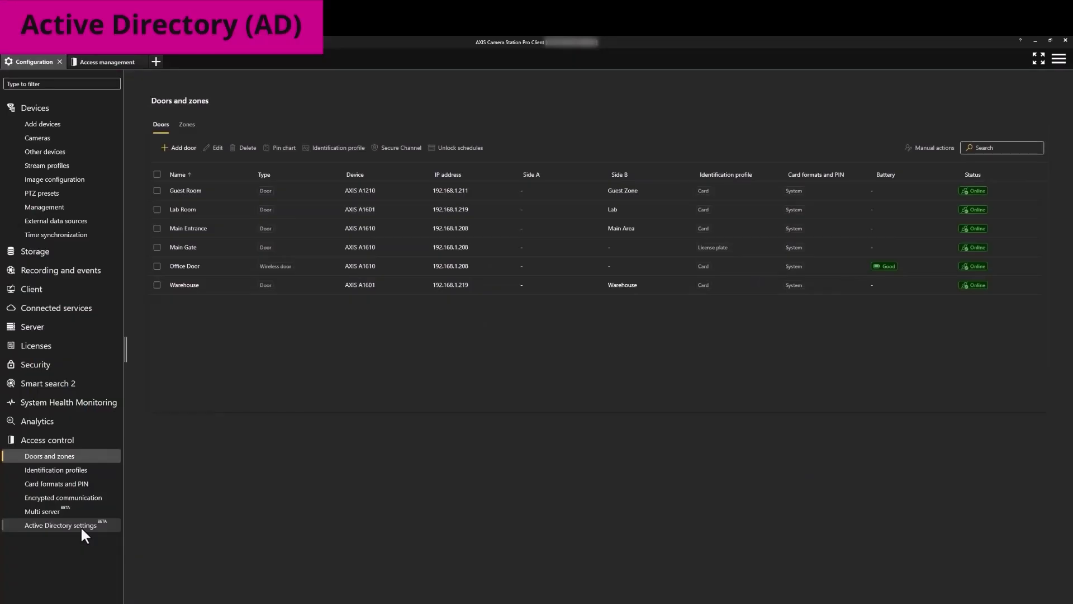
- Import Active Directory users into the New Business cardholder group with daily sync at midnight
{"action": "left_click", "coordinate": [81, 525]}
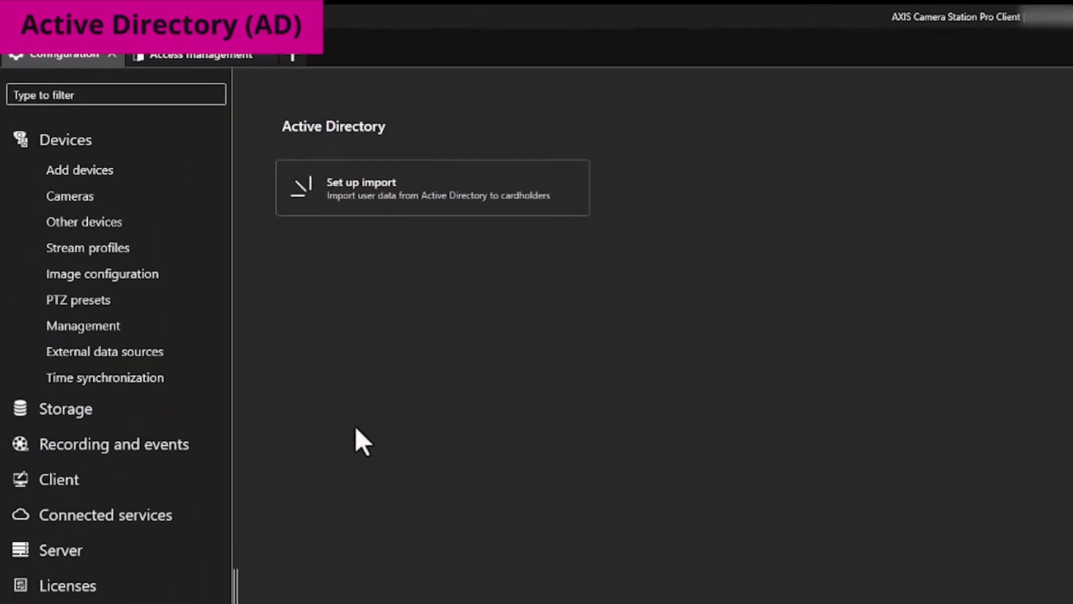
{"action": "left_click", "coordinate": [521, 196]}
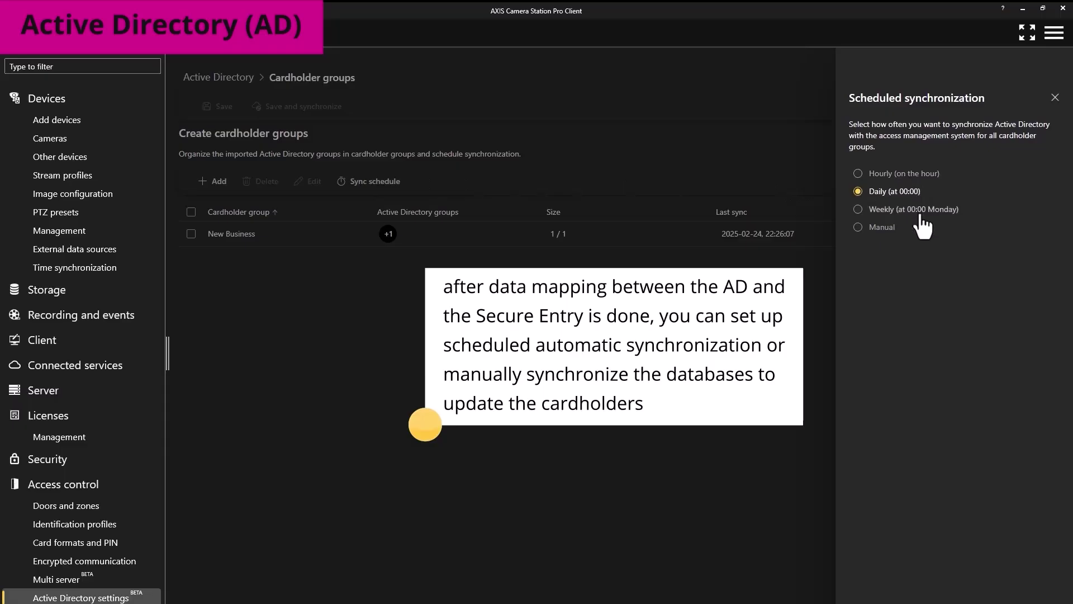
{"action": "left_click", "coordinate": [1055, 98]}
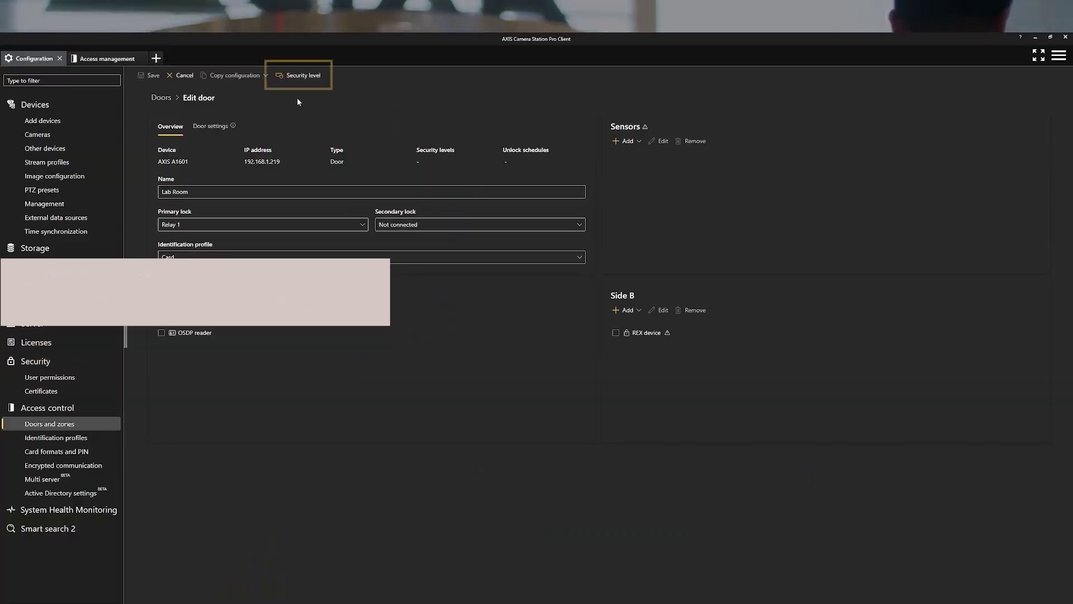
- Show the security level side panel for the Main Entrance door
{"action": "left_click", "coordinate": [304, 76]}
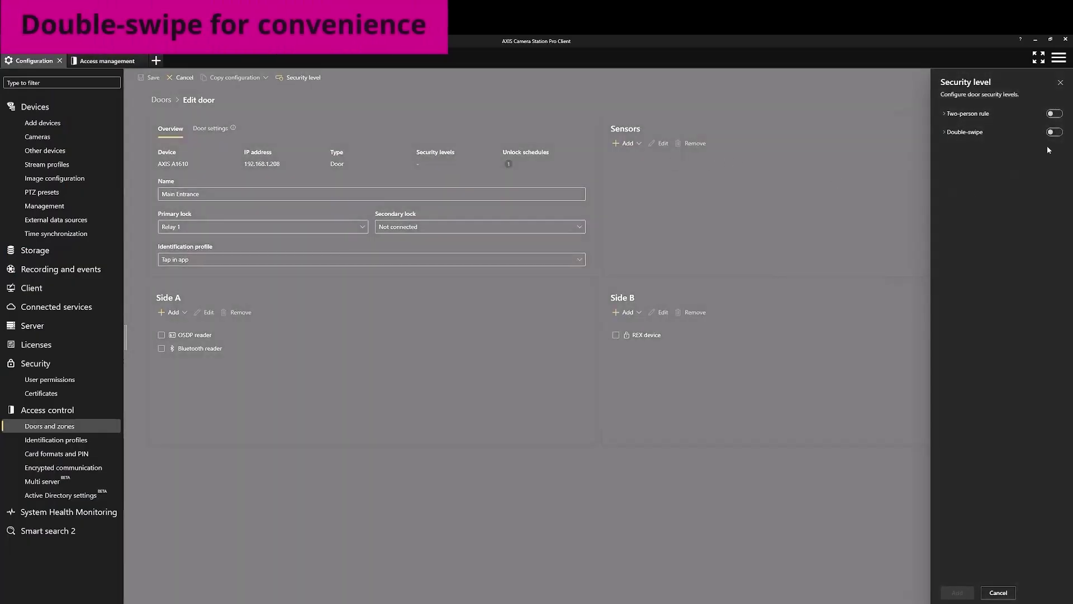
- Switch on double-swipe for the Main Entrance door
{"action": "left_click", "coordinate": [1053, 133]}
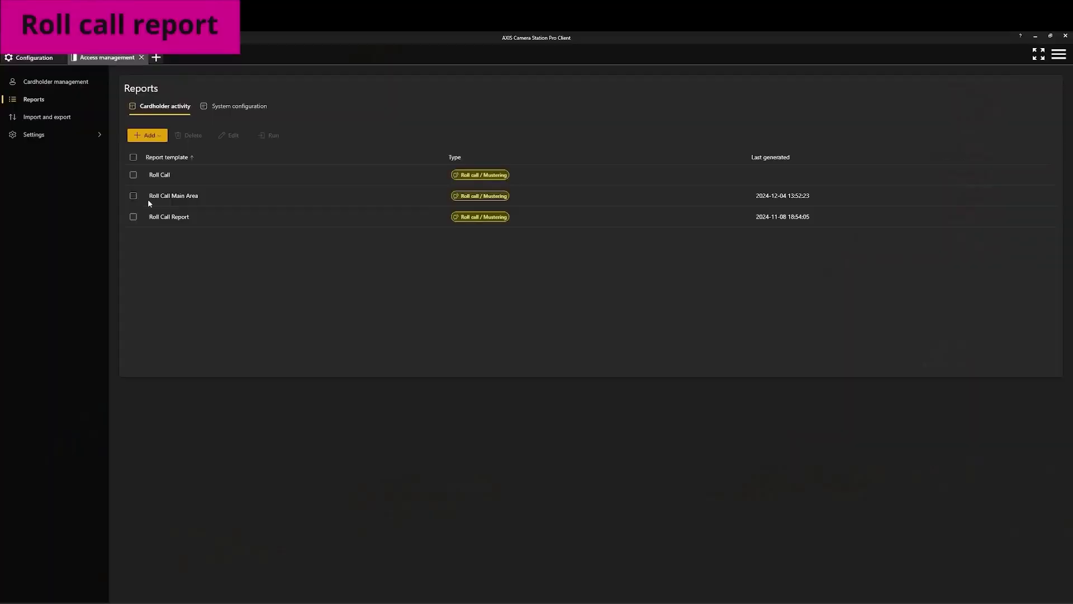
- Run the Roll Call template for the Main Area report: seven cardholders, six safe, one missing
{"action": "left_click", "coordinate": [133, 175]}
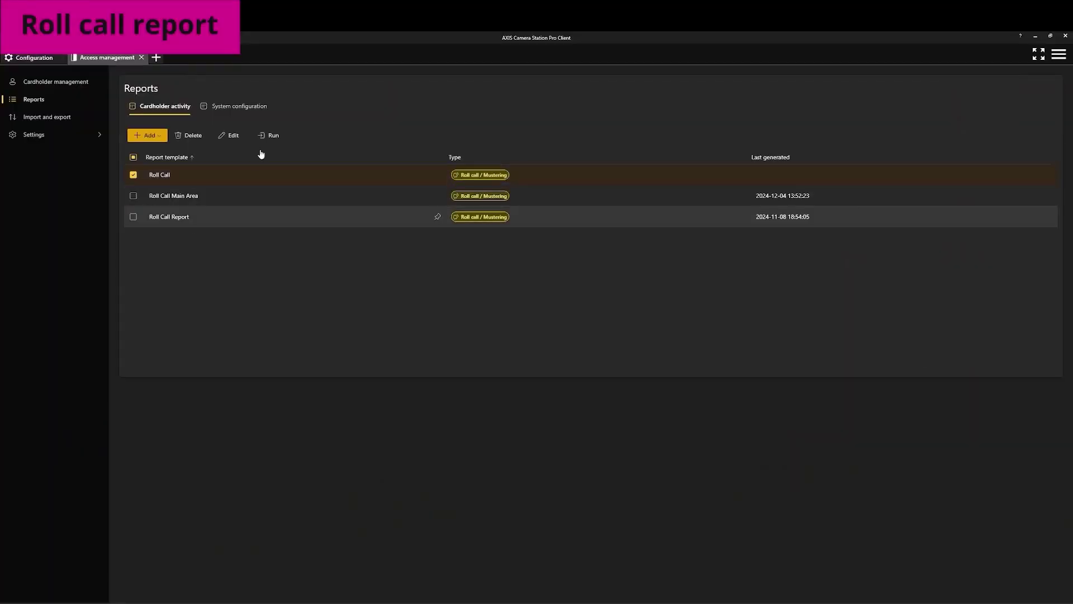
{"action": "left_click", "coordinate": [272, 136]}
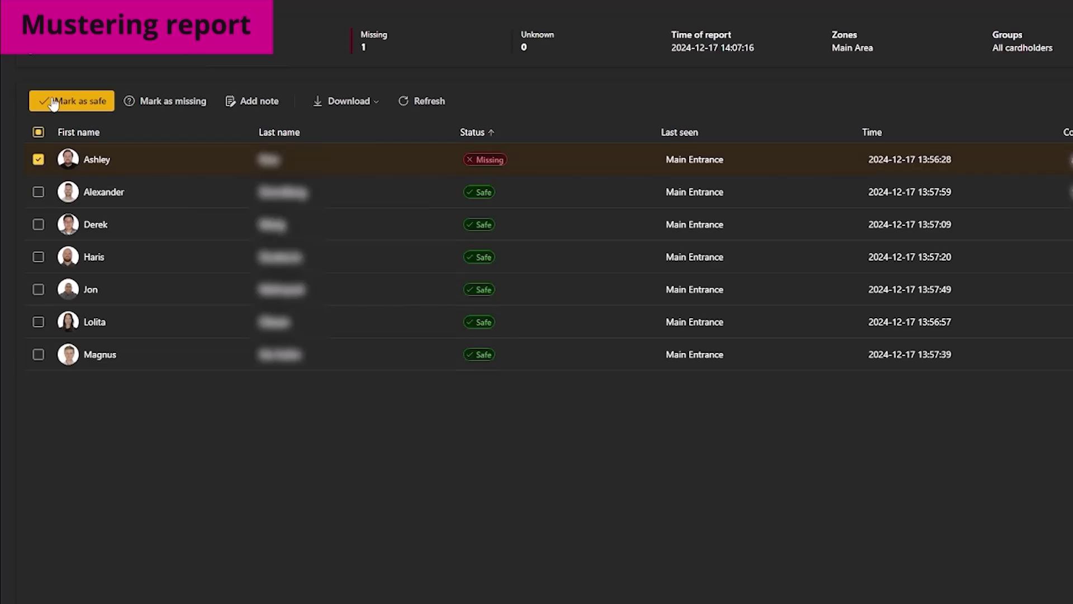
- Mark the one missing cardholder in the Roll Call report as safe
{"action": "left_click", "coordinate": [54, 103]}
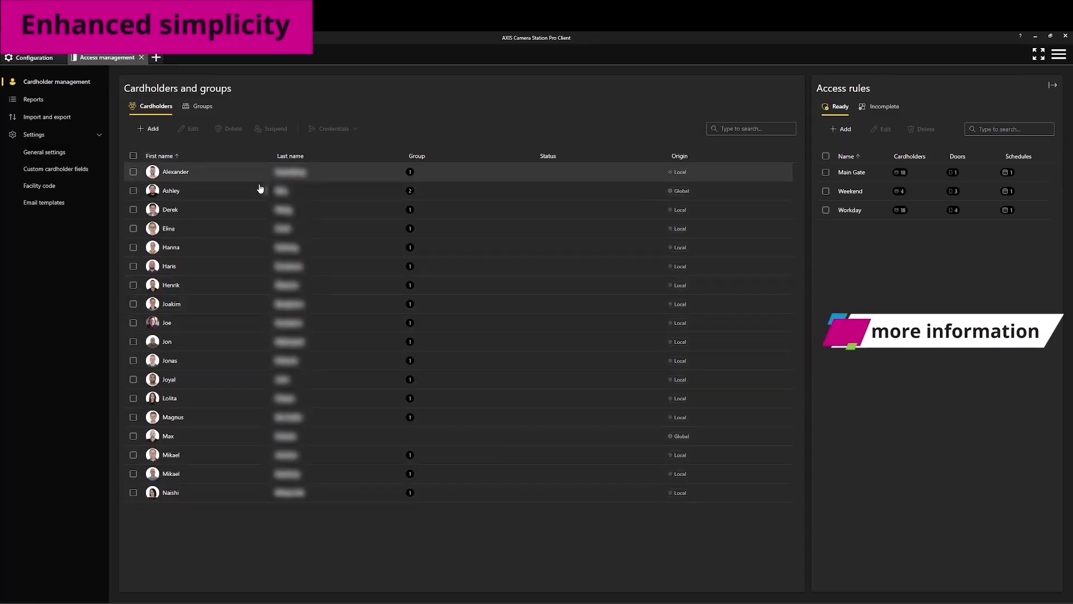
- Open a global cardholder's profile showing five credentials and recent access-granted transactions
{"action": "left_click", "coordinate": [133, 191]}
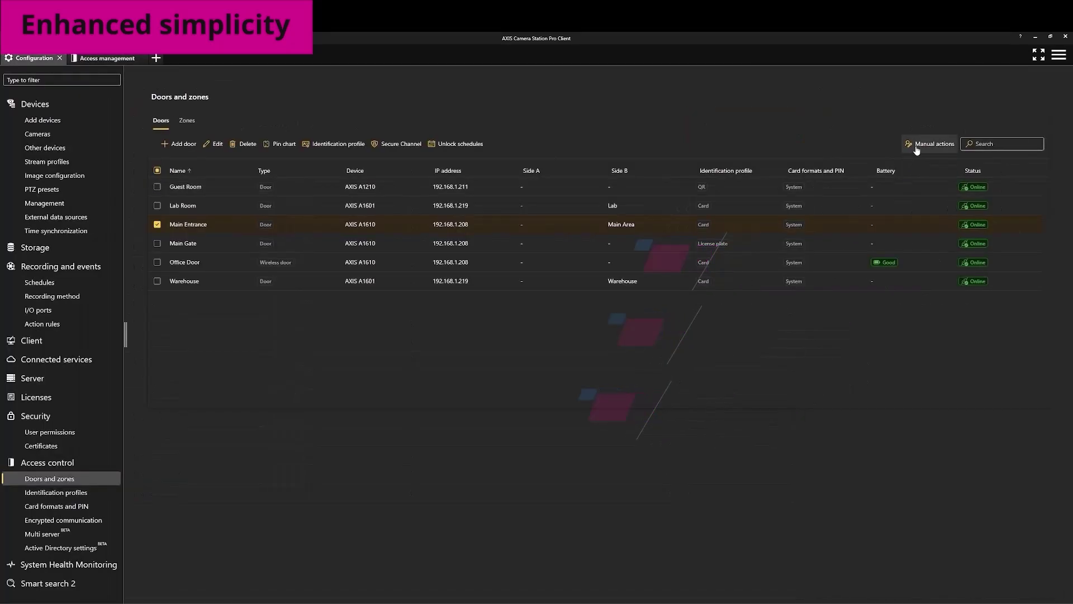
{"action": "left_click", "coordinate": [918, 144]}
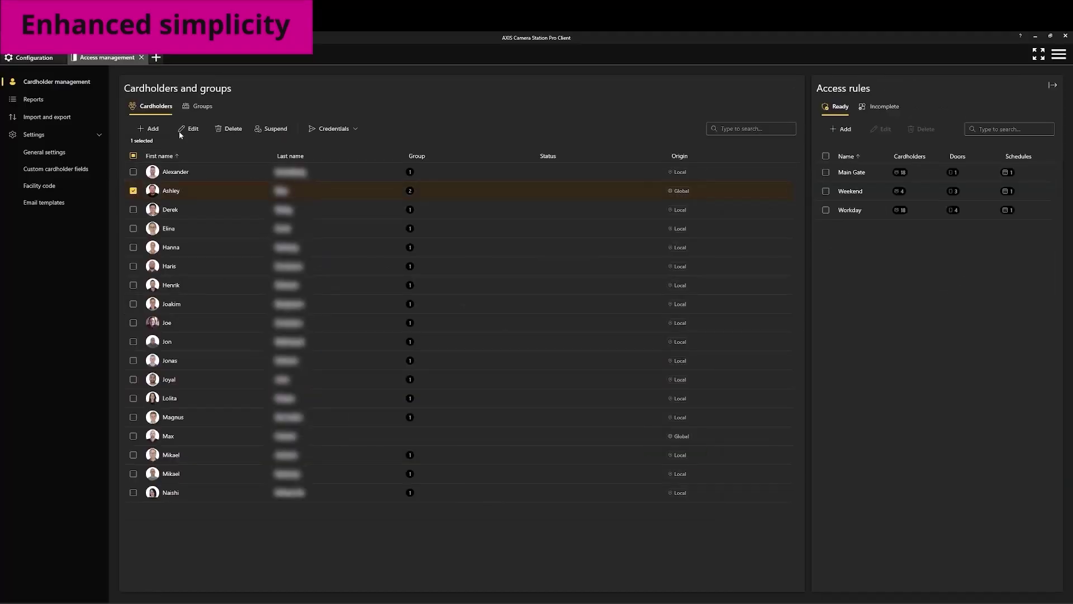
{"action": "left_click", "coordinate": [190, 129]}
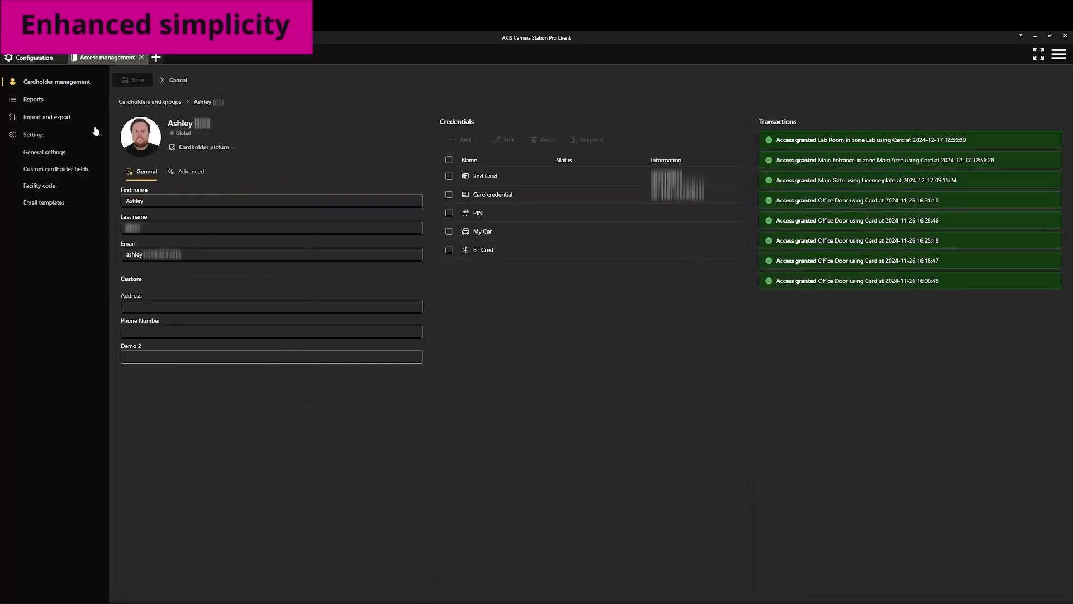